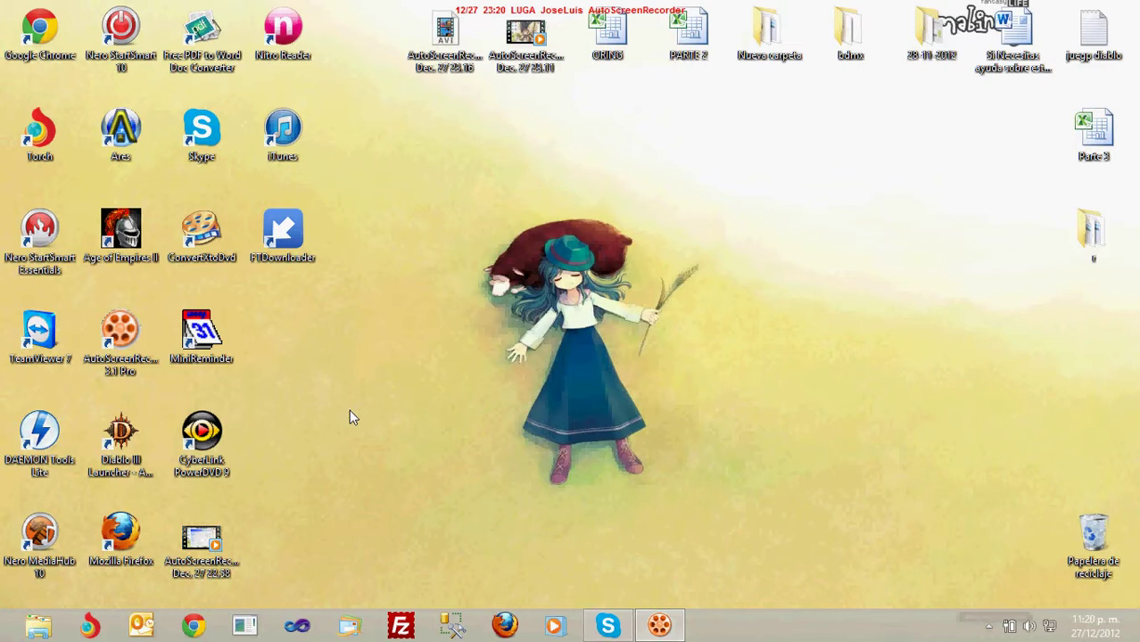
Step: Open the contents of the golden music disc in DVD drive F: in File Explorer
left_click(39, 626)
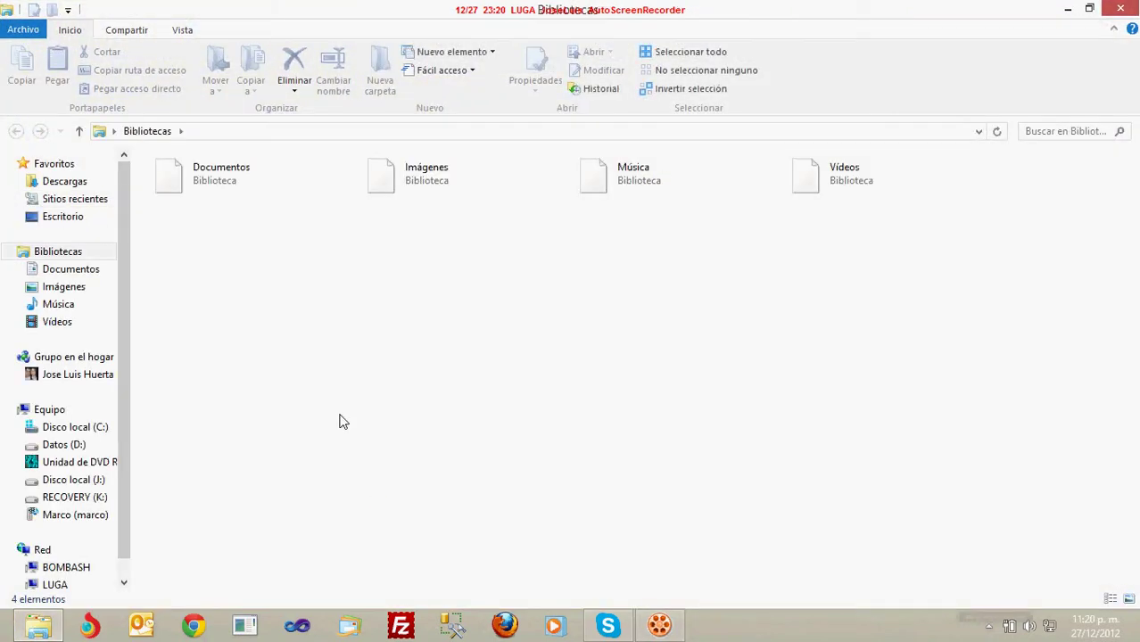
left_click(49, 411)
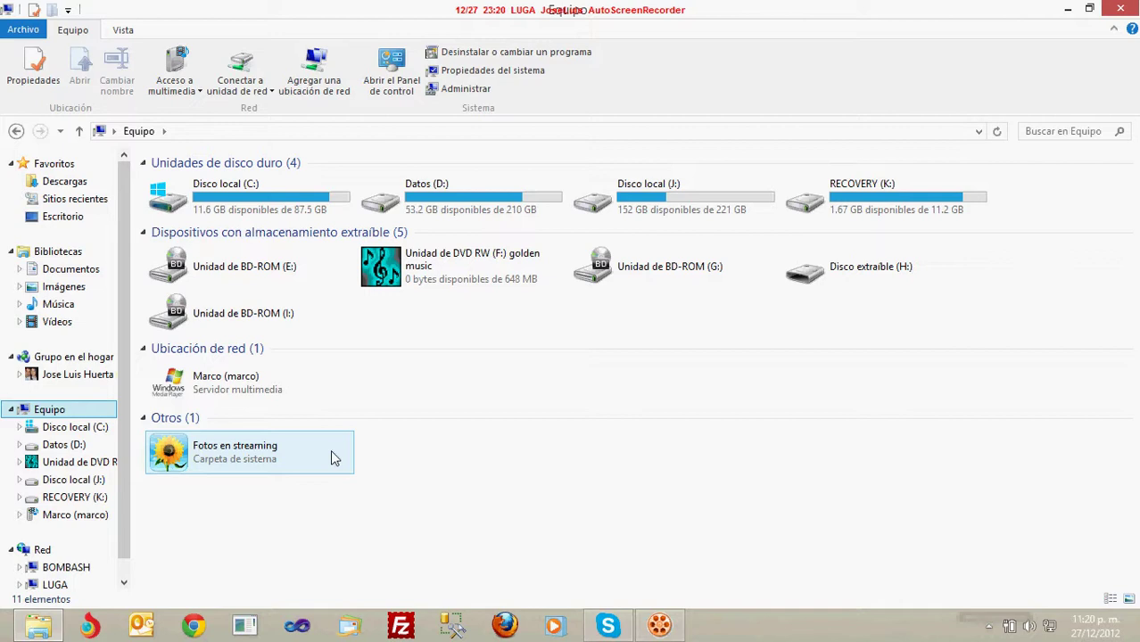
left_click(462, 257)
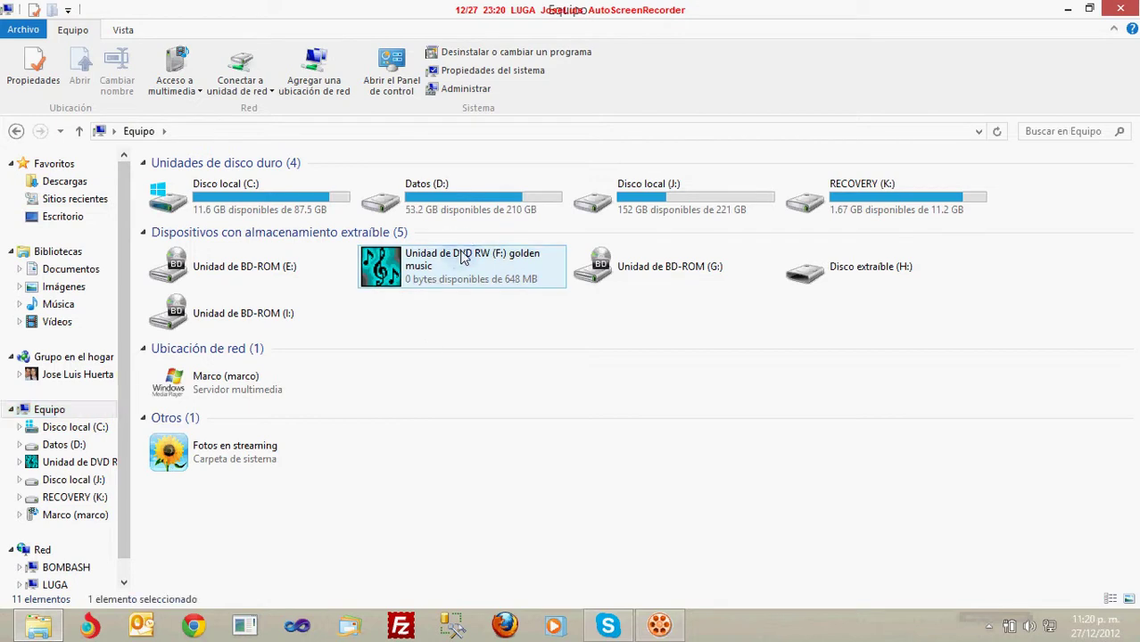
right_click(455, 253)
left_click(464, 299)
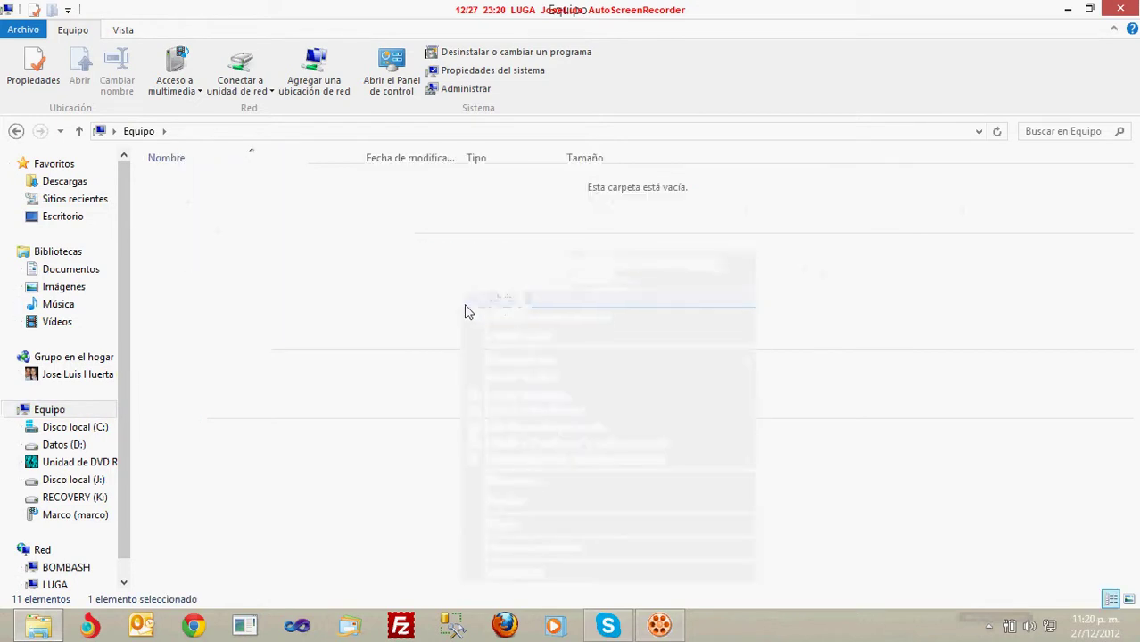
Step: Review the folders and files on the golden music disc, then close the File Explorer window
left_click_drag(287, 499, 67, 99)
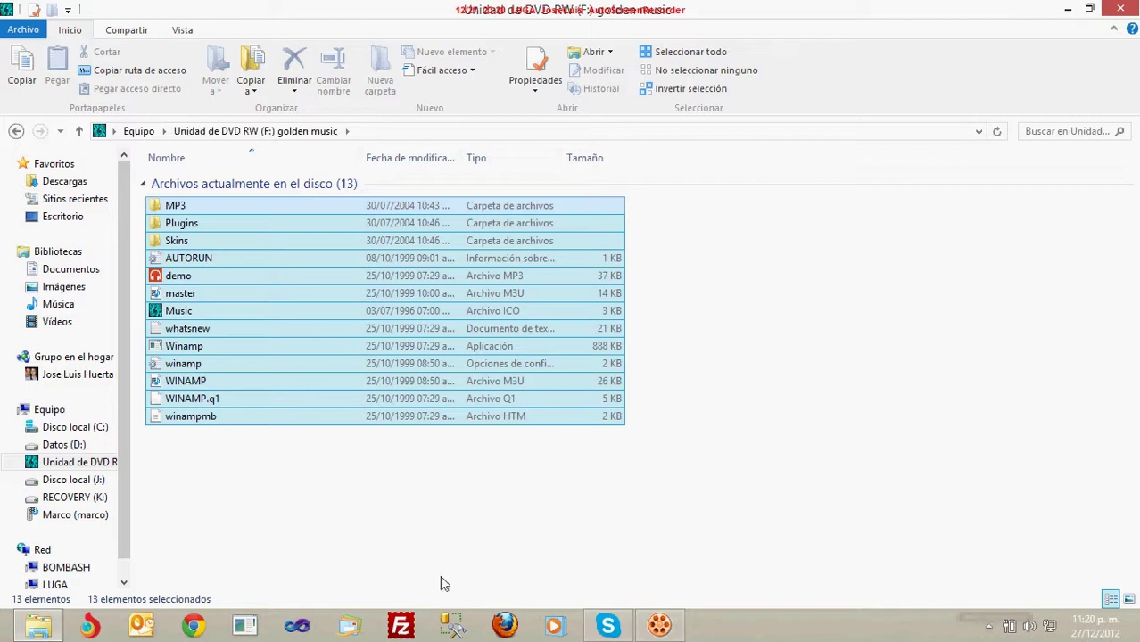
left_click(496, 528)
left_click_drag(568, 501, 233, 207)
left_click(272, 501)
left_click(1115, 8)
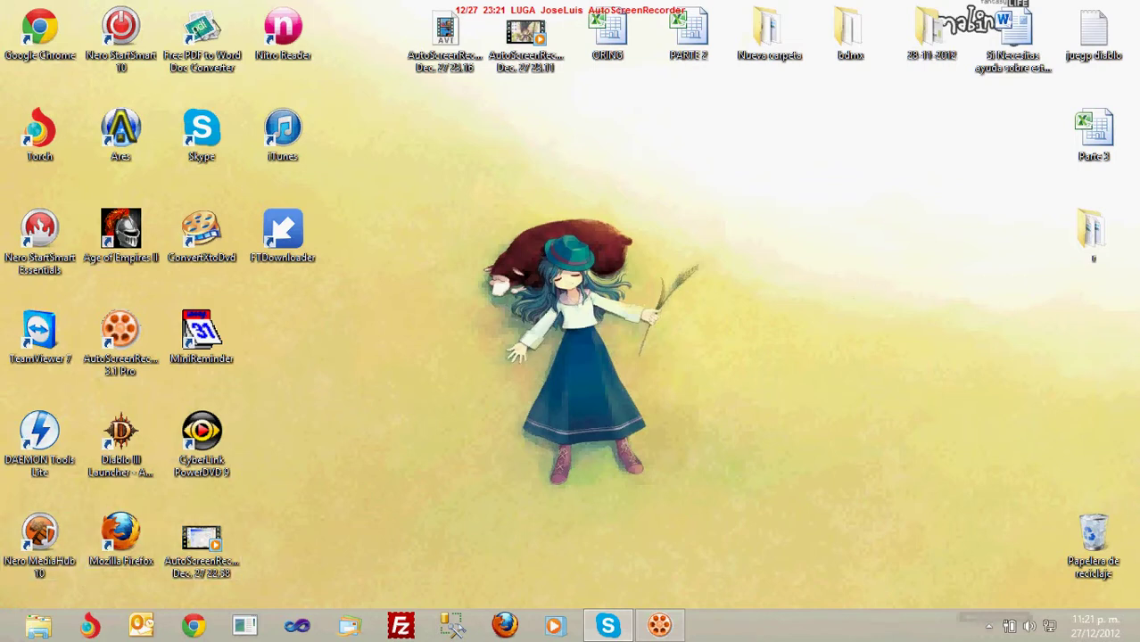
Step: Search the installed apps for "nero e" and launch Nero Express Essentials
mouse_move(1135, 637)
left_click(1100, 170)
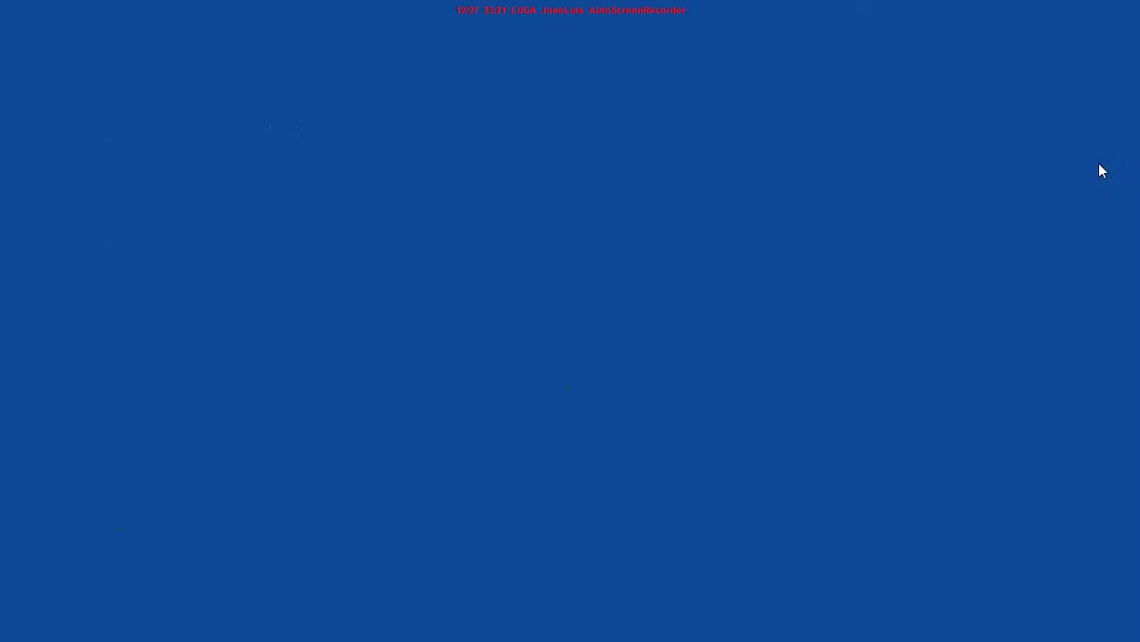
type("nero e")
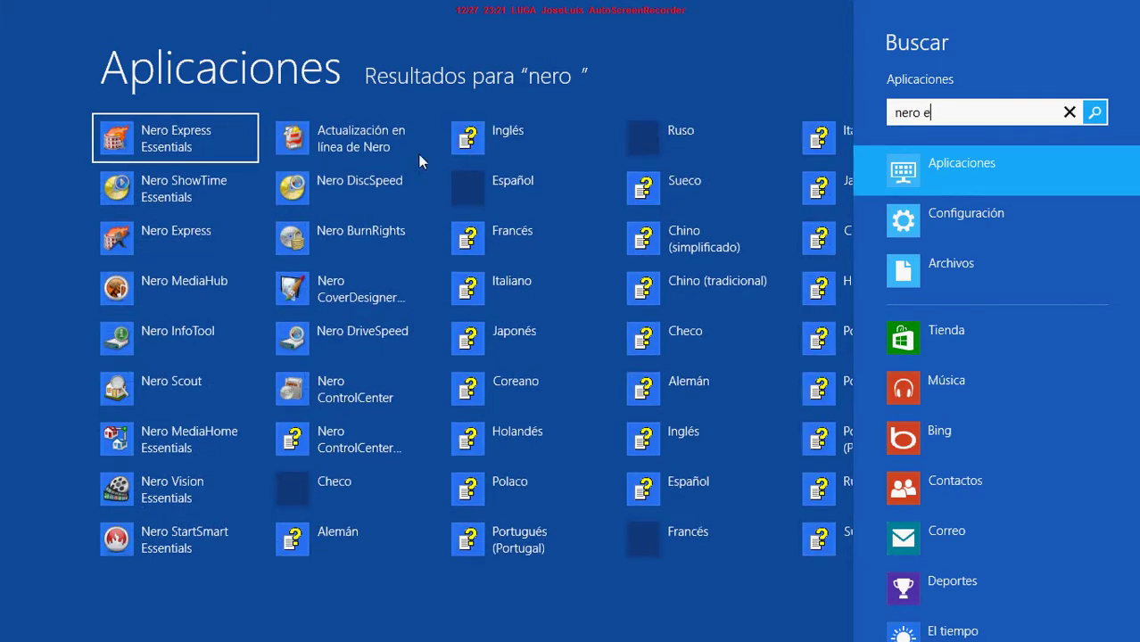
key("Escape")
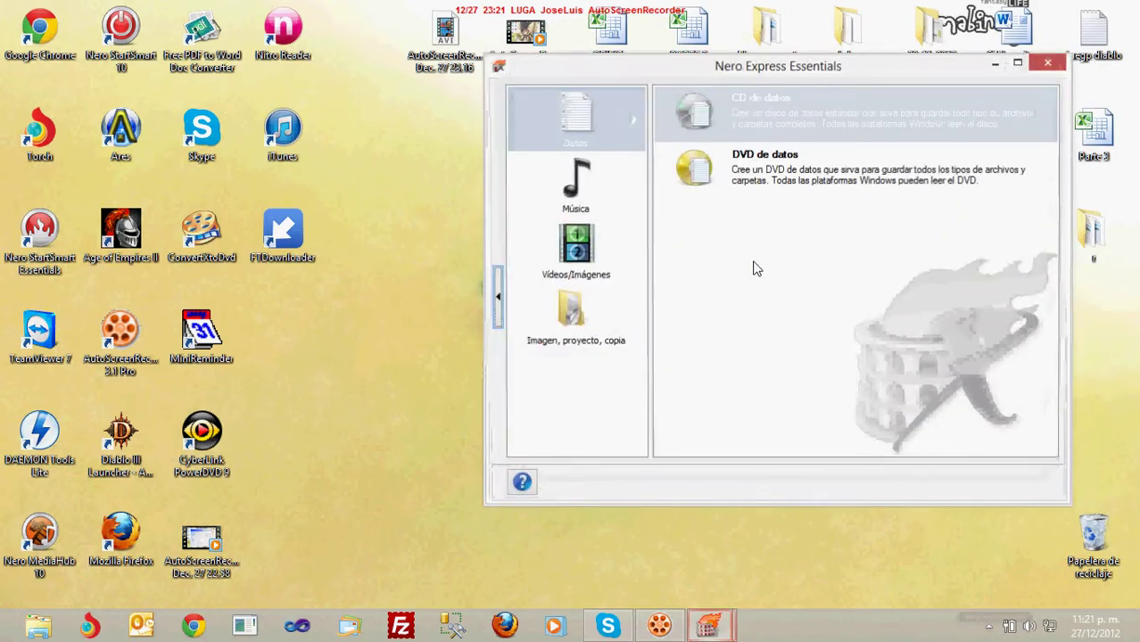
Step: Separate the two overlapping Nero Express Essentials windows and close the duplicate
left_click_drag(769, 68, 507, 69)
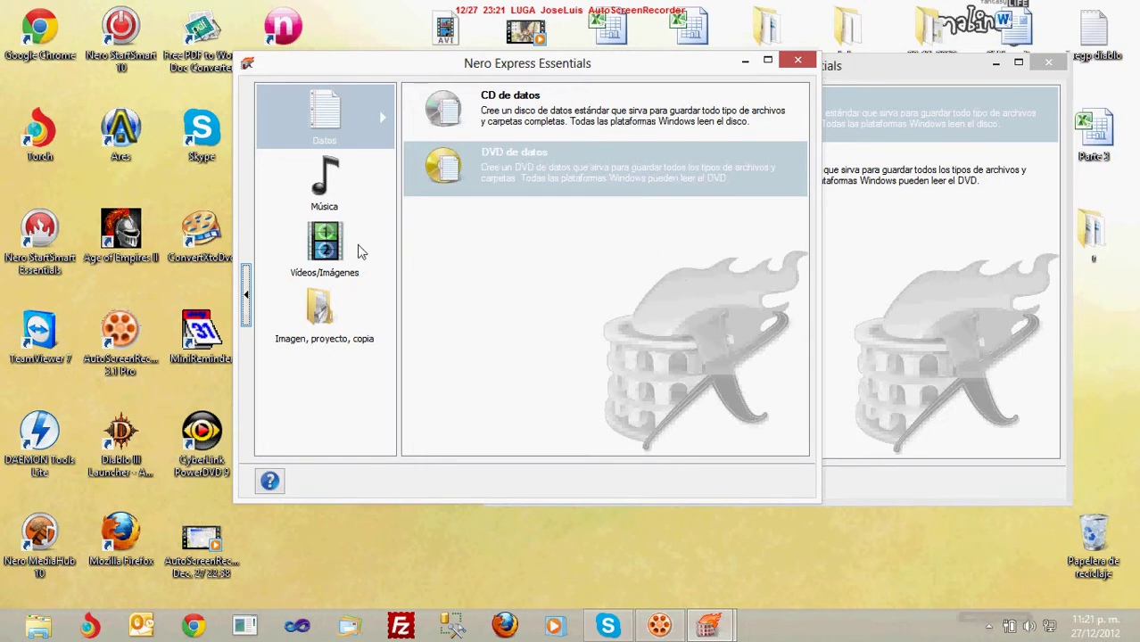
left_click(892, 69)
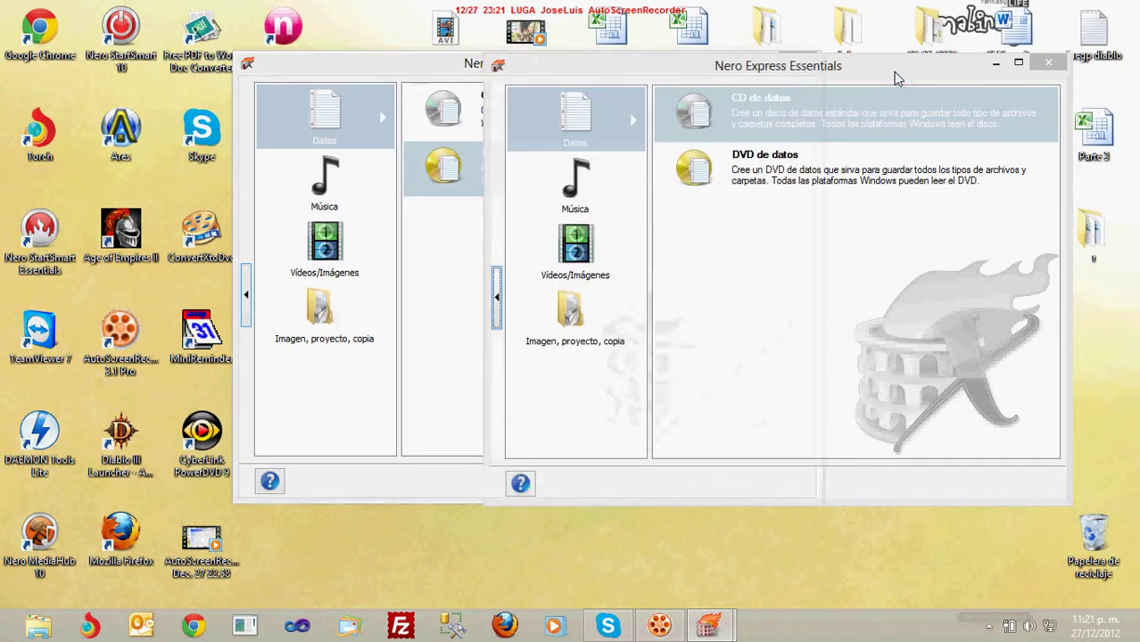
left_click(1062, 68)
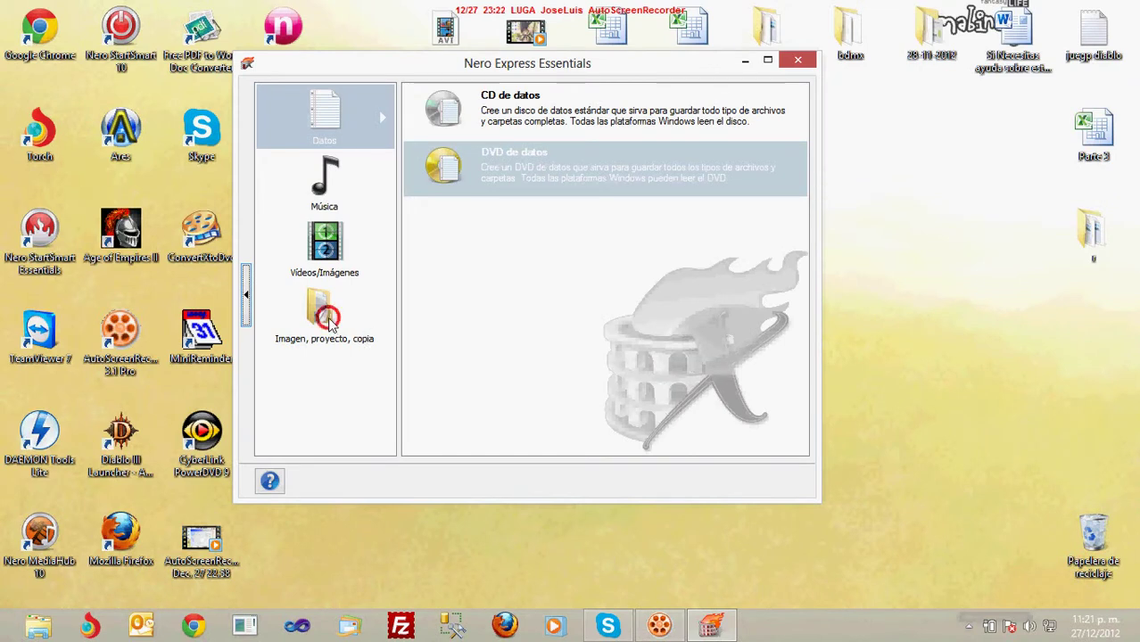
Step: Start a complete CD copy (Copiar CD completo) from the image, project and copy options
left_click(569, 319)
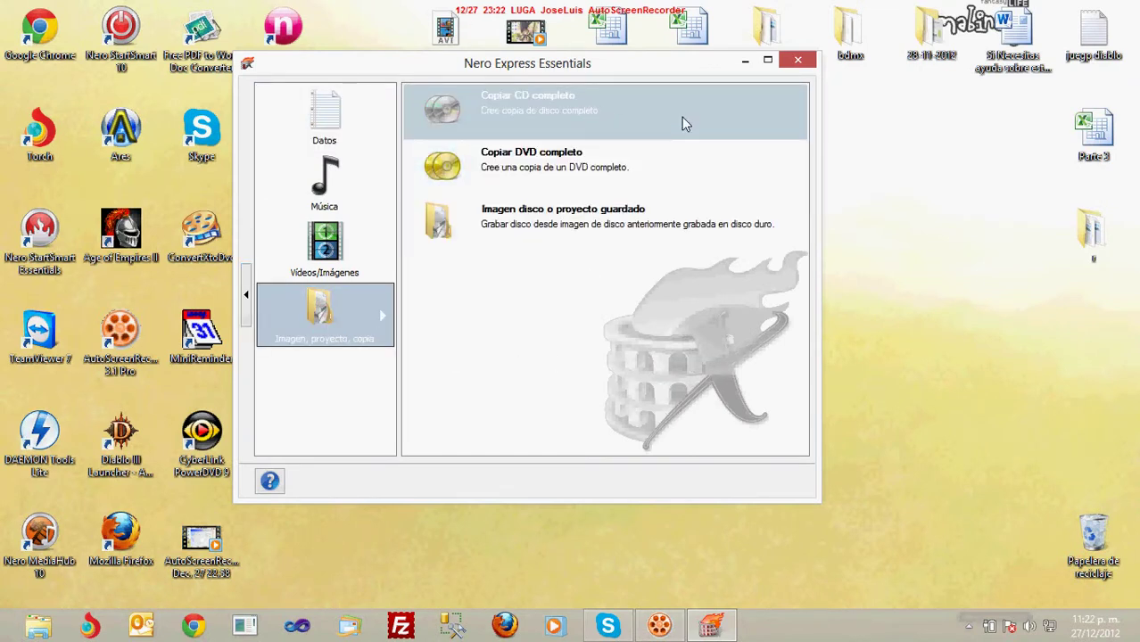
left_click(576, 123)
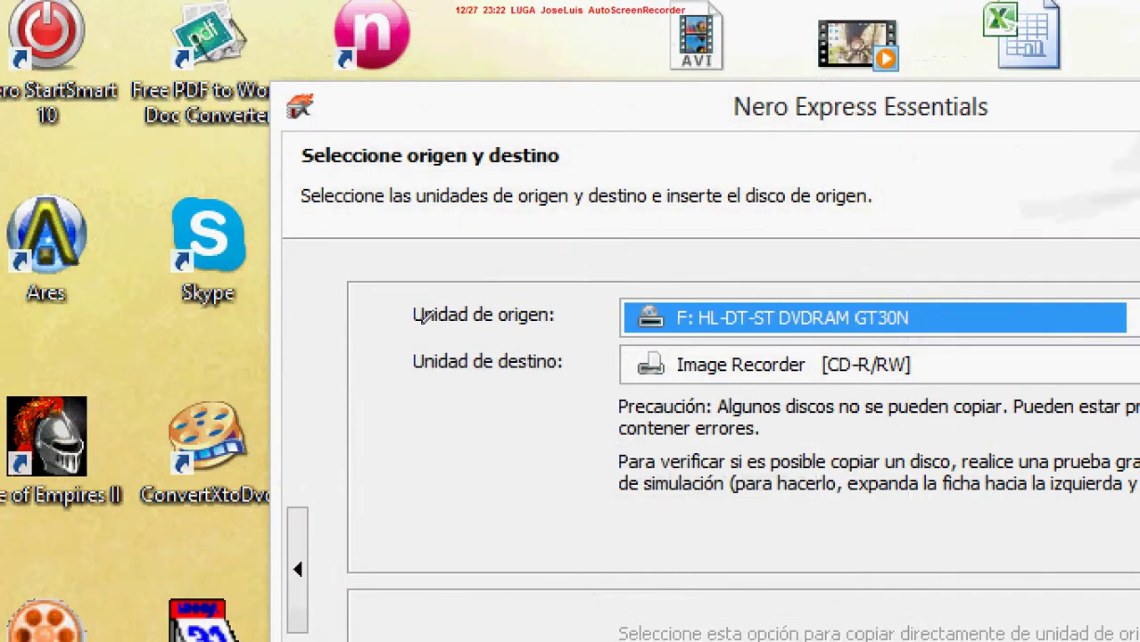
left_click_drag(399, 330, 586, 330)
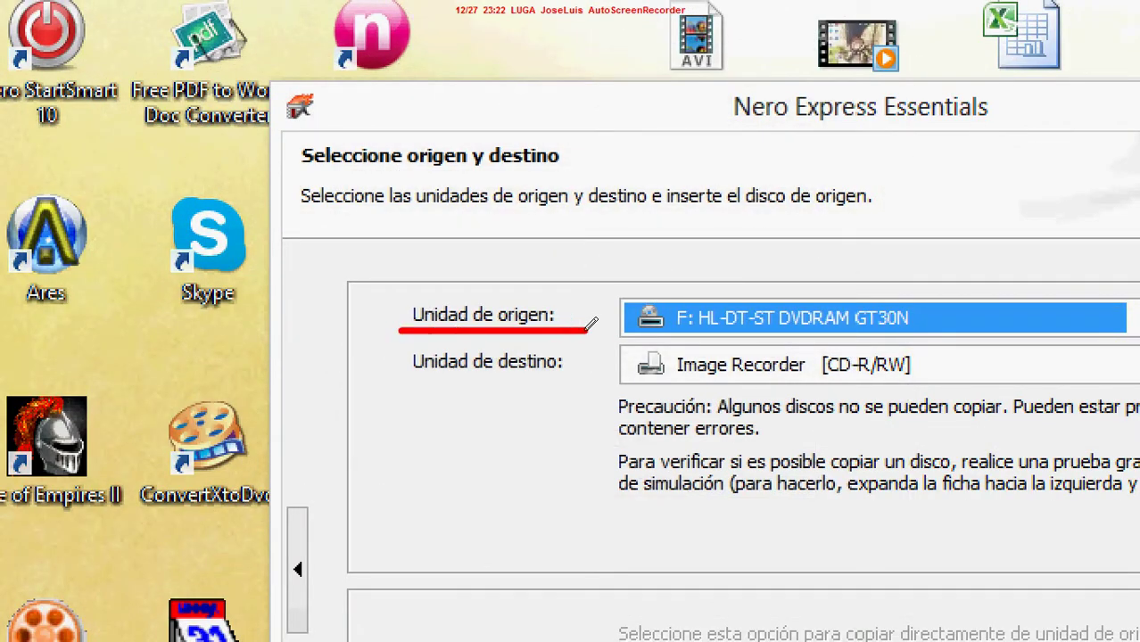
left_click_drag(411, 384, 571, 387)
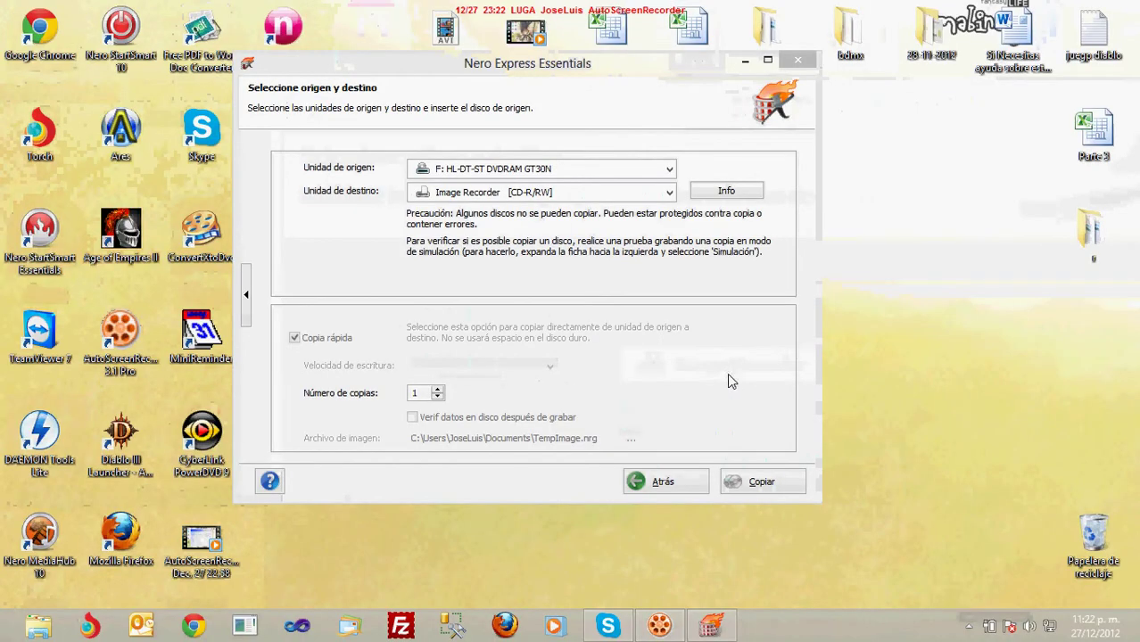
Step: Set the source drive to F: HL-DT-ST DVDRAM GT30N and the destination drive to Image Recorder [CD-R/RW]
left_click(612, 171)
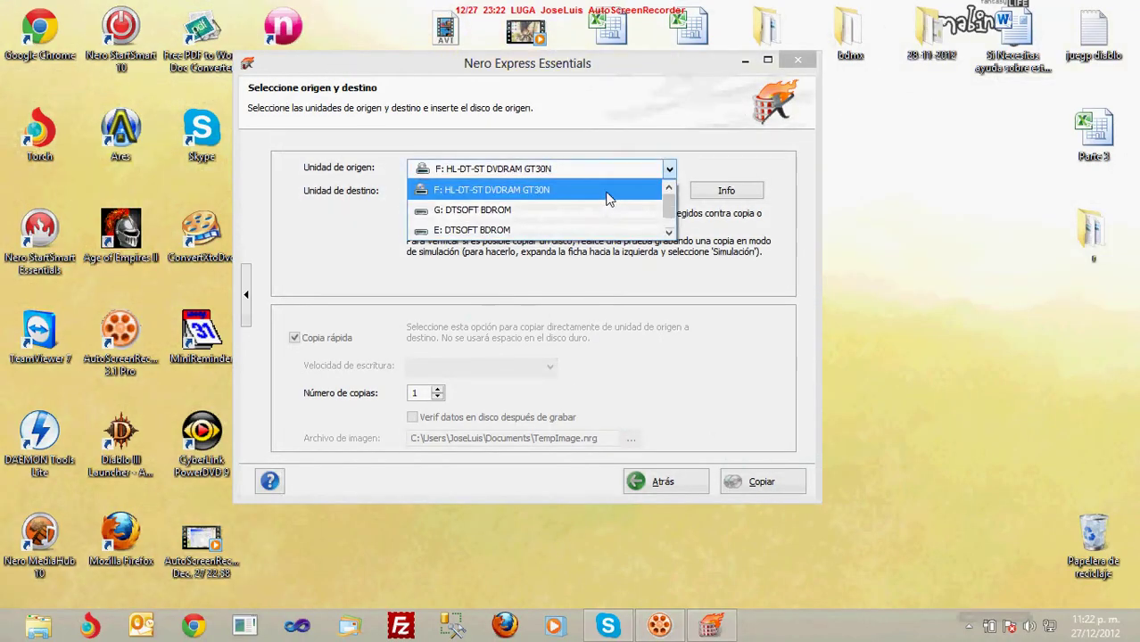
left_click(612, 186)
left_click(622, 191)
left_click(555, 234)
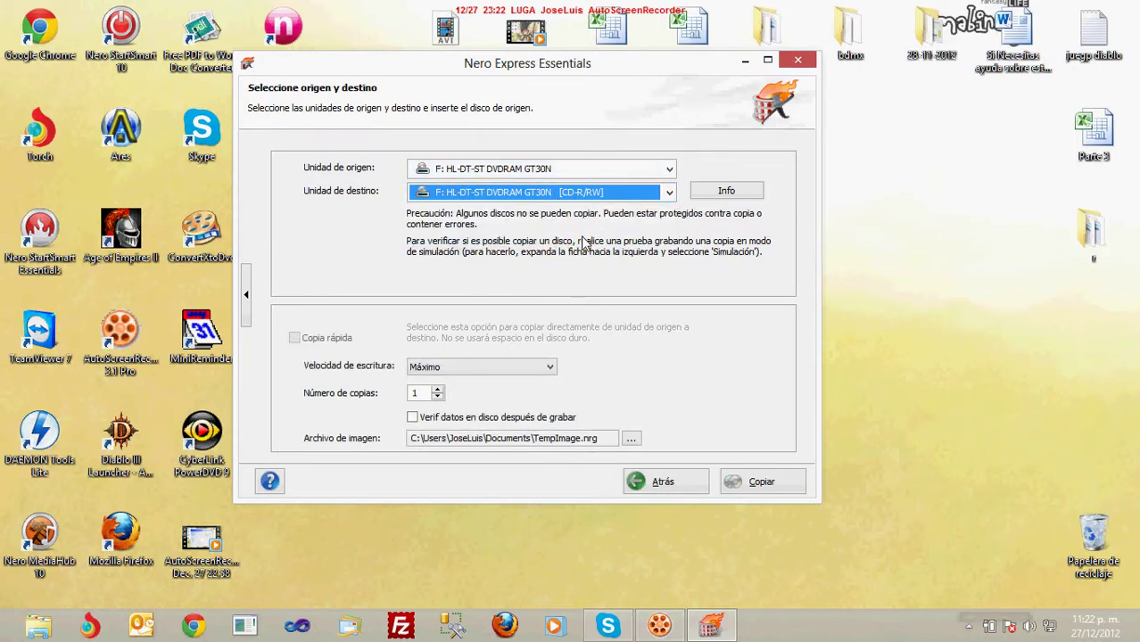
left_click(548, 194)
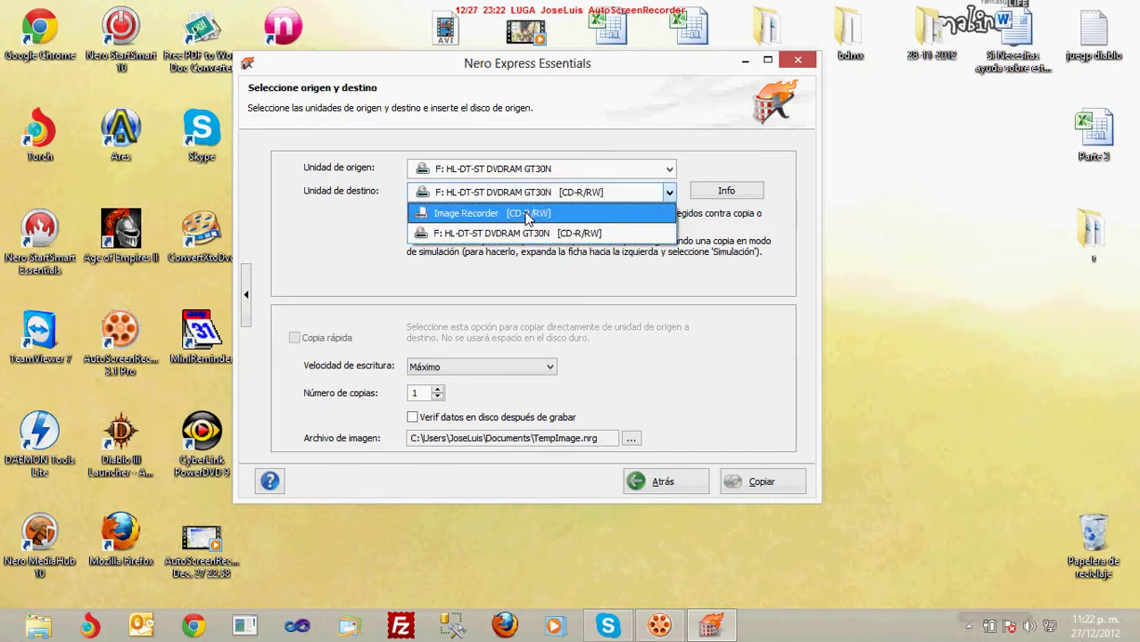
left_click(529, 216)
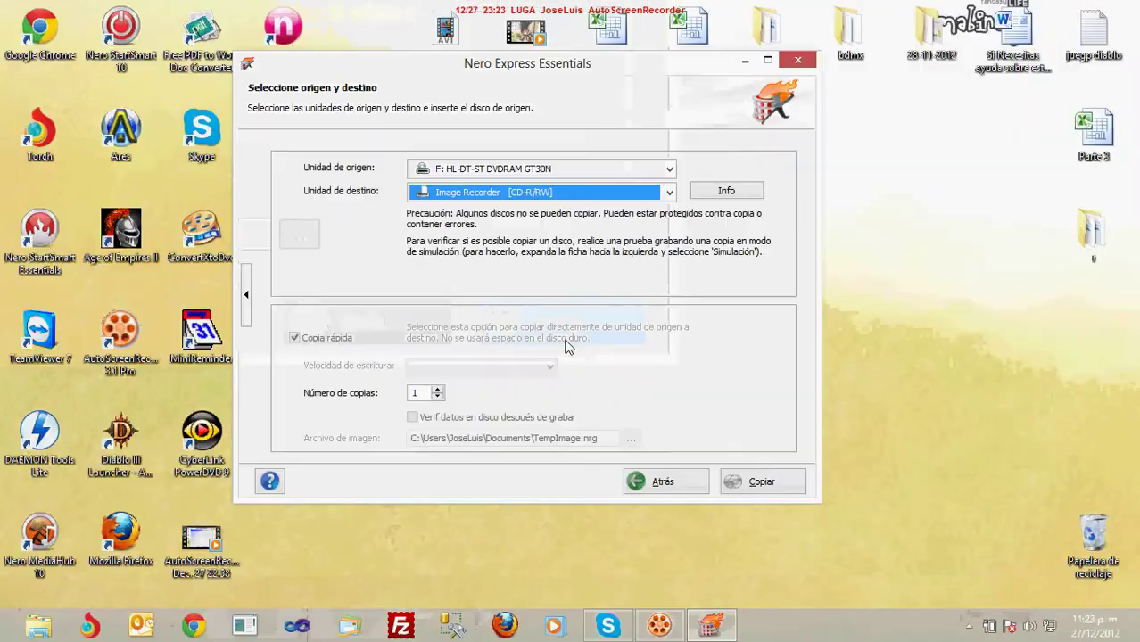
Step: Start the copy and save the disc image on the desktop as "Musica de los 80s" in .nrg format
left_click(754, 480)
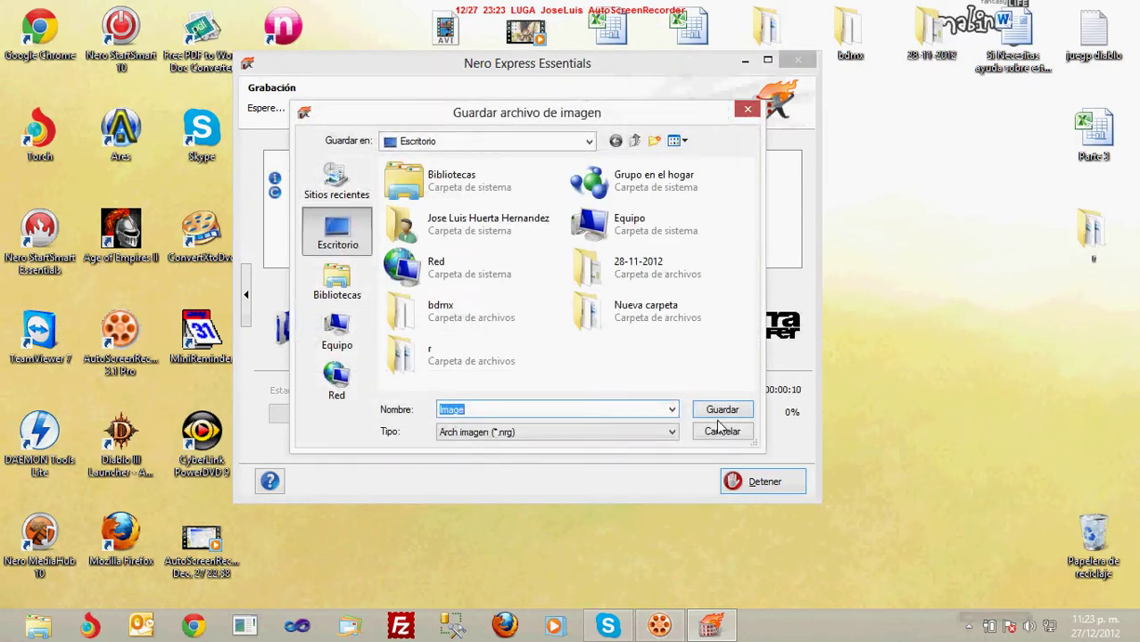
double_click(512, 410)
type("M")
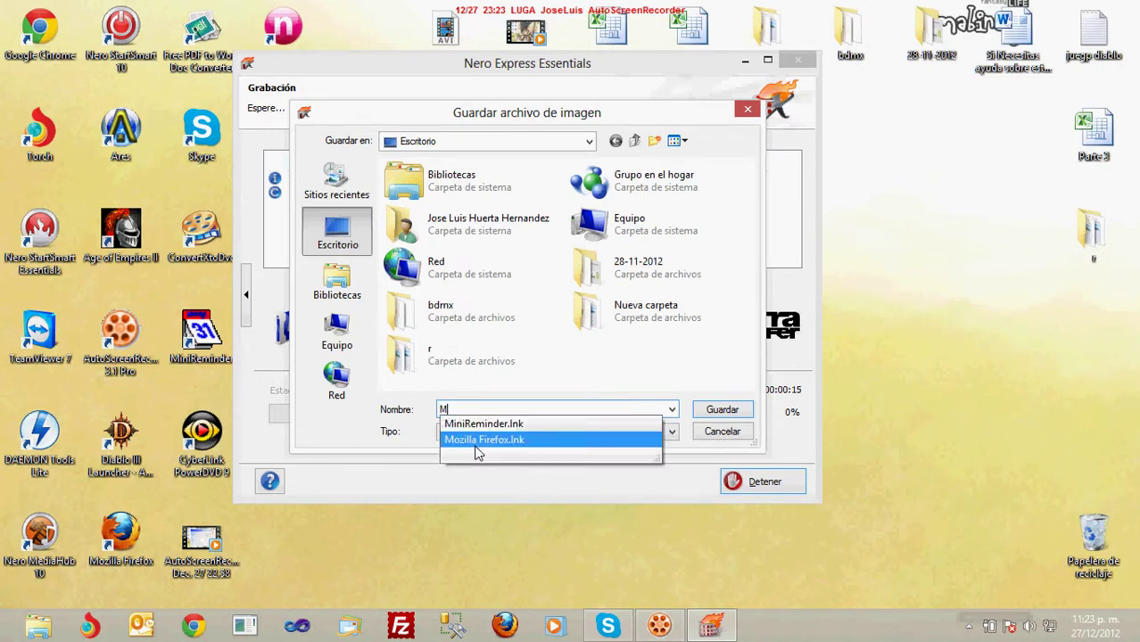
type("usica de los 80s")
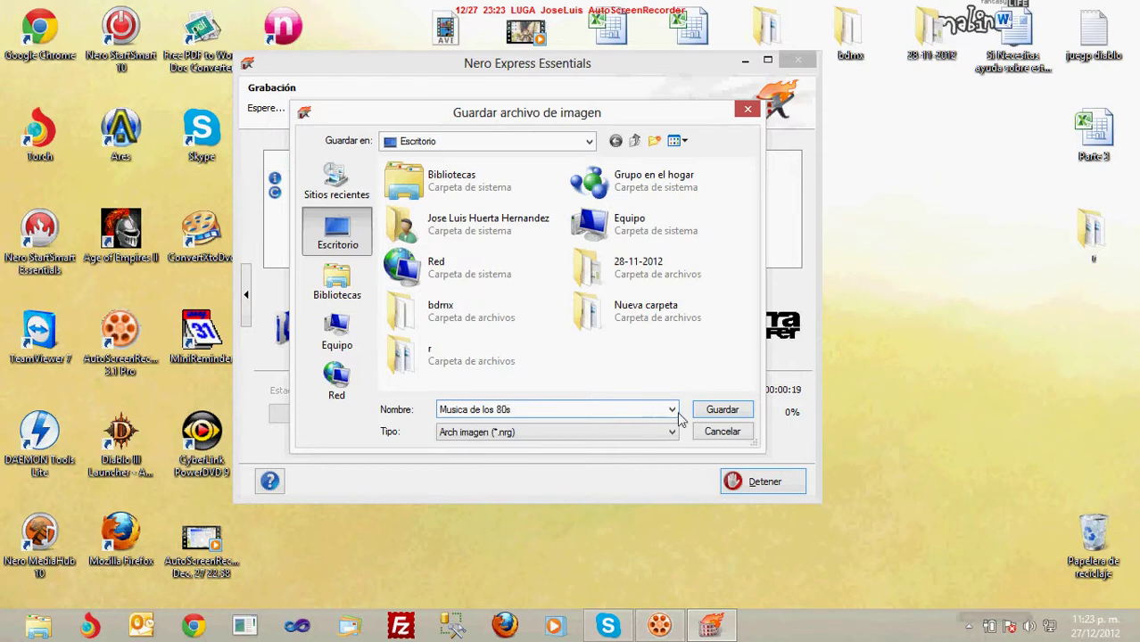
left_click(720, 413)
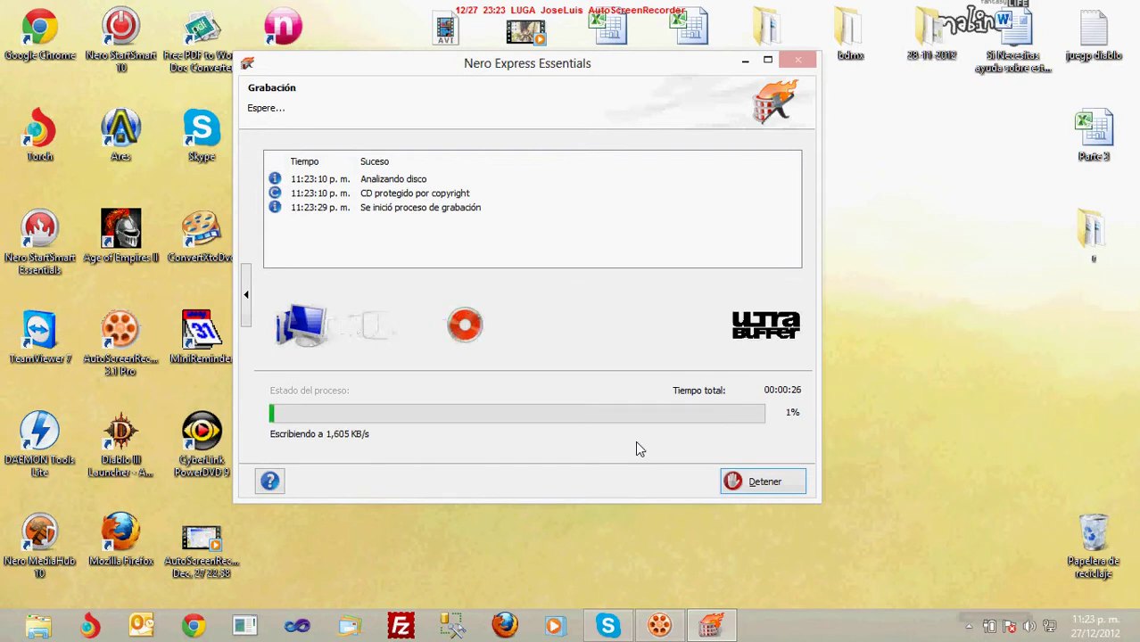
Step: Move the Nero Express window aside to uncover the new image file on the desktop
left_click(562, 69)
mouse_move(606, 80)
left_mouse_down()
mouse_move(848, 56)
mouse_move(811, 55)
left_mouse_up()
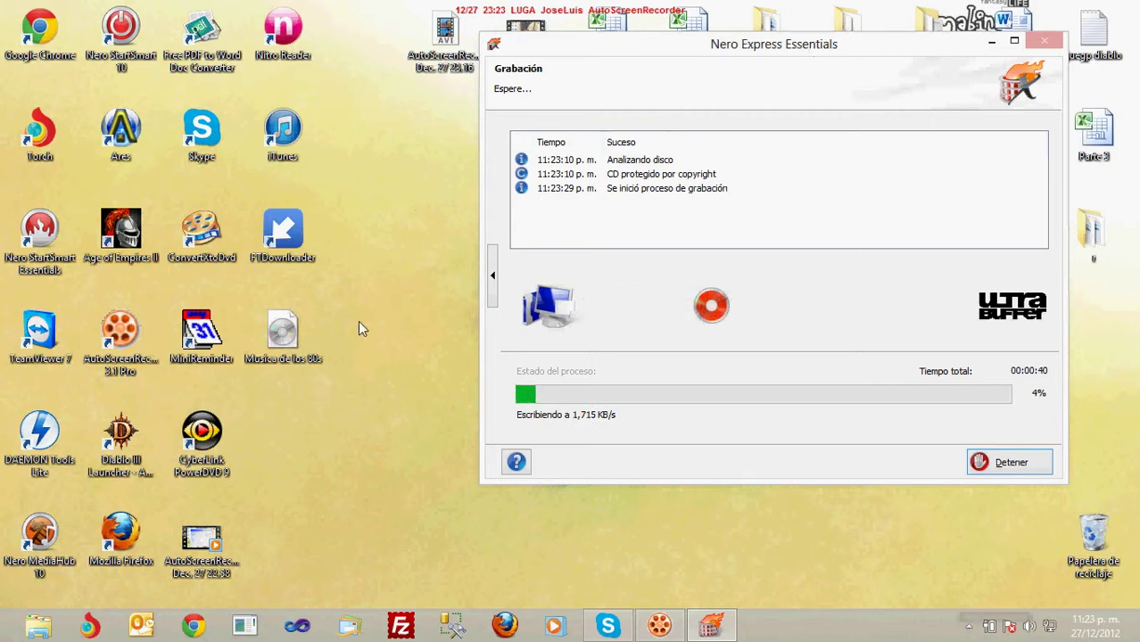
left_click_drag(370, 416, 232, 291)
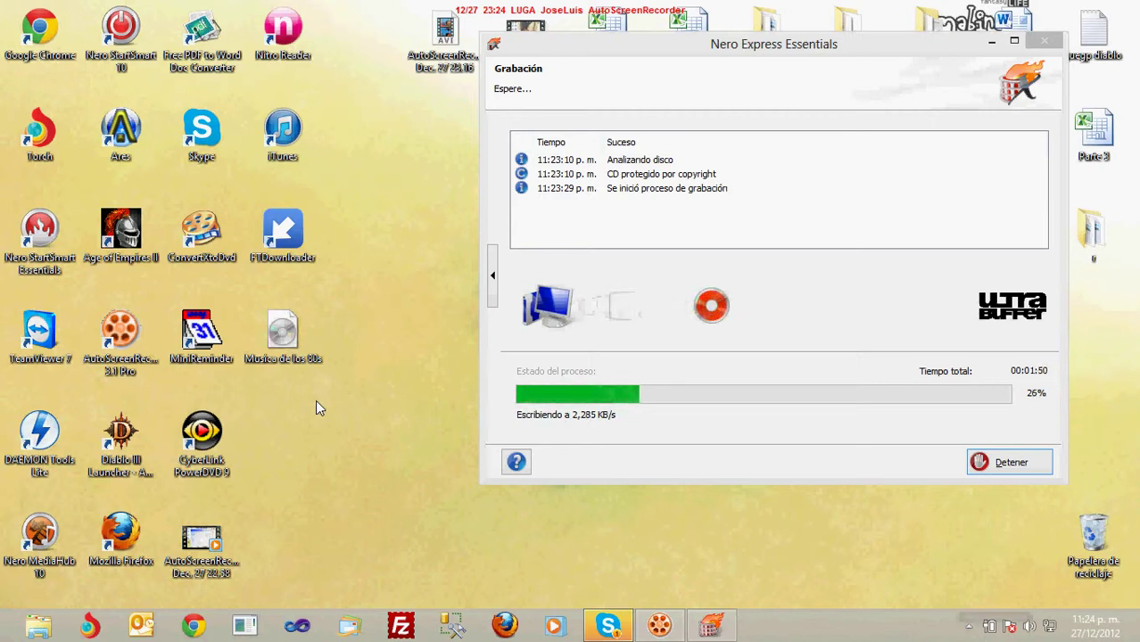
Step: Check the file size in the properties of the Musica de los 80s image while the recording runs
right_click(282, 332)
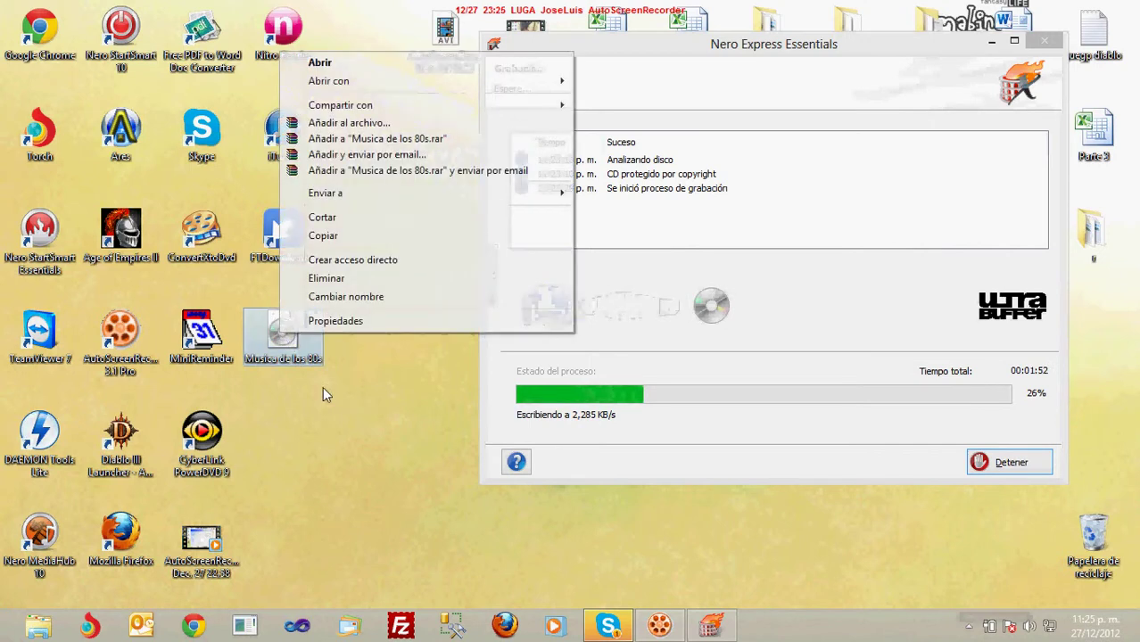
left_click(343, 323)
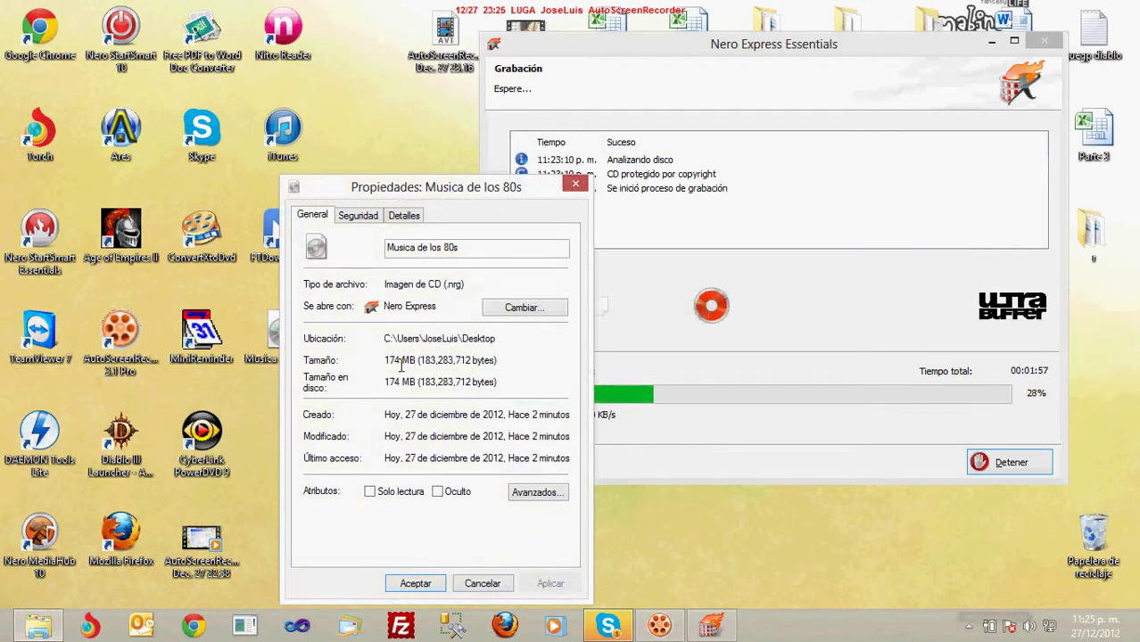
key("Escape")
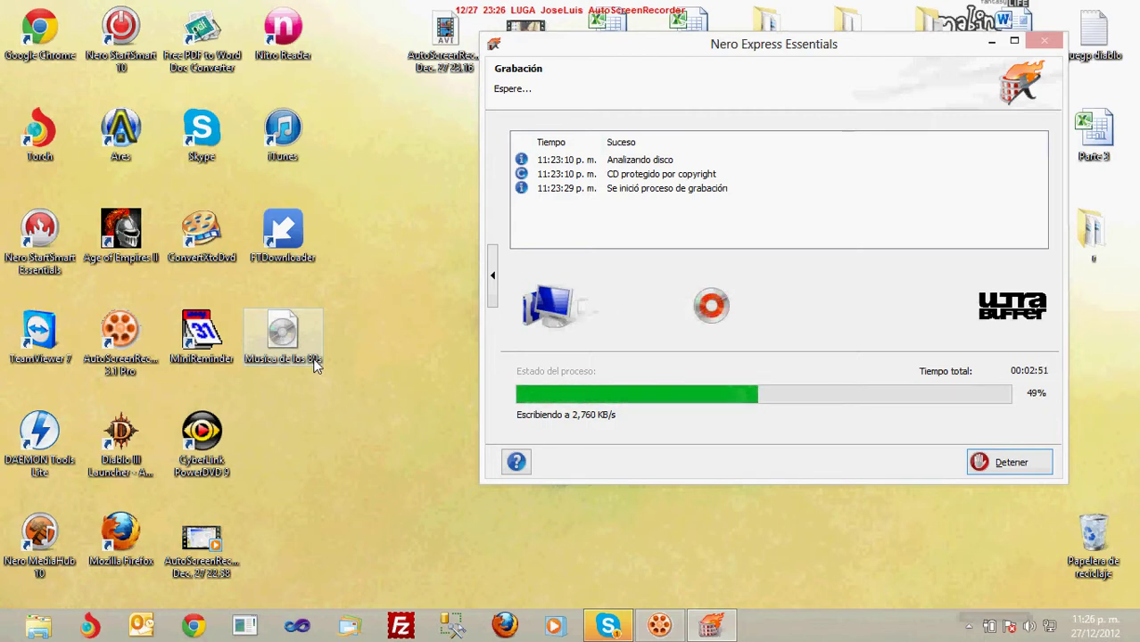
Step: Move the Musica de los 80s icon to an empty area lower on the desktop and recheck its size in the file properties
left_click(389, 369)
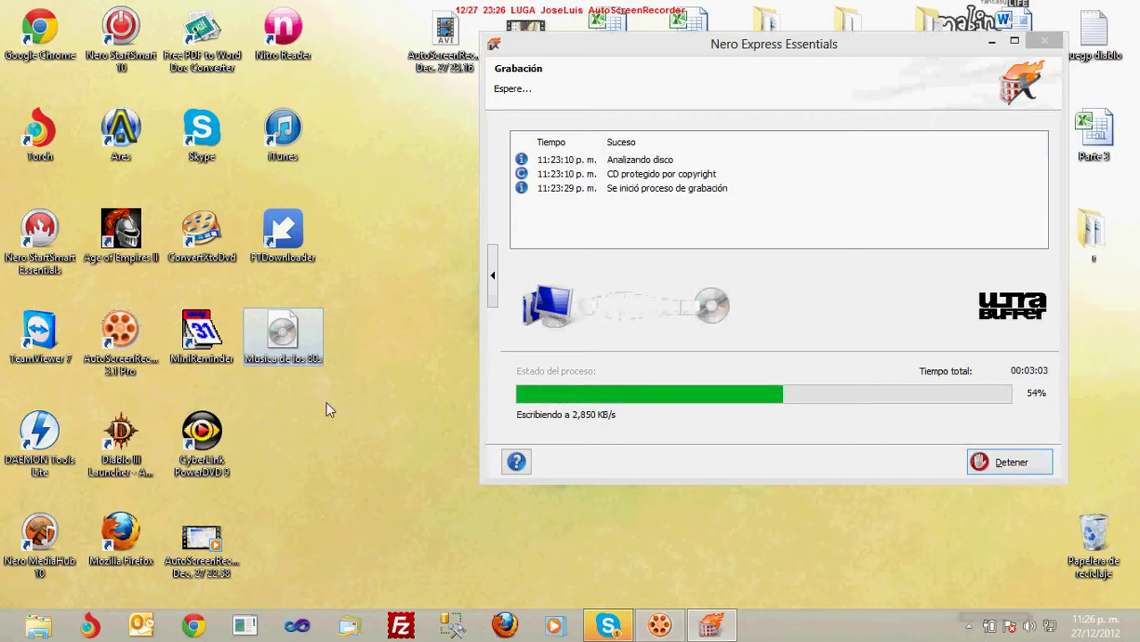
left_click_drag(295, 345, 373, 558)
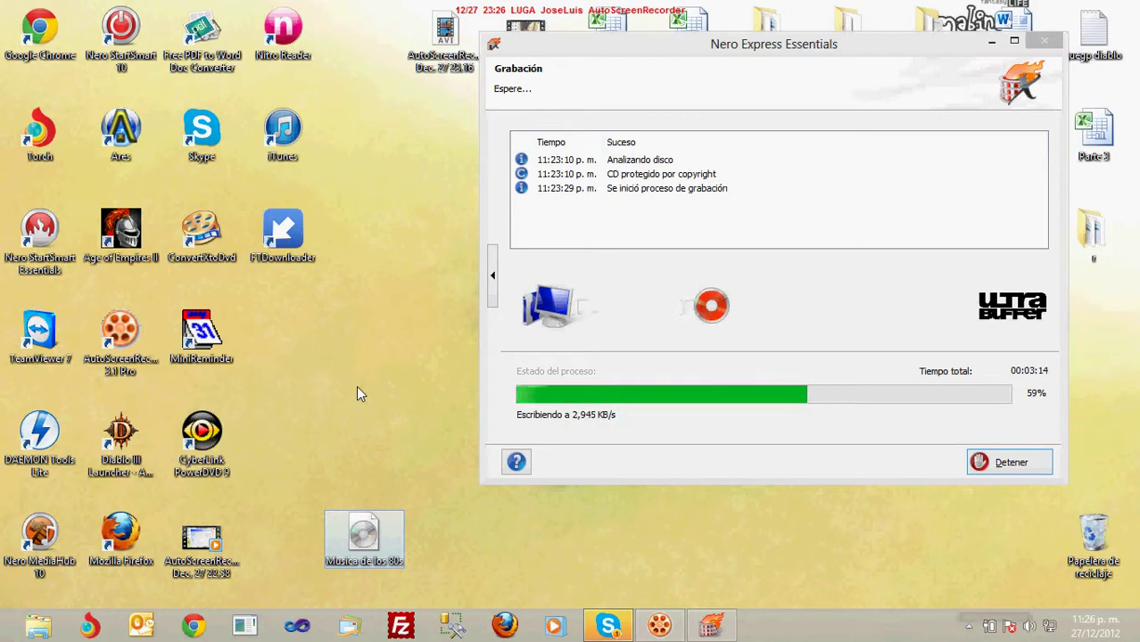
right_click(375, 531)
left_click(430, 521)
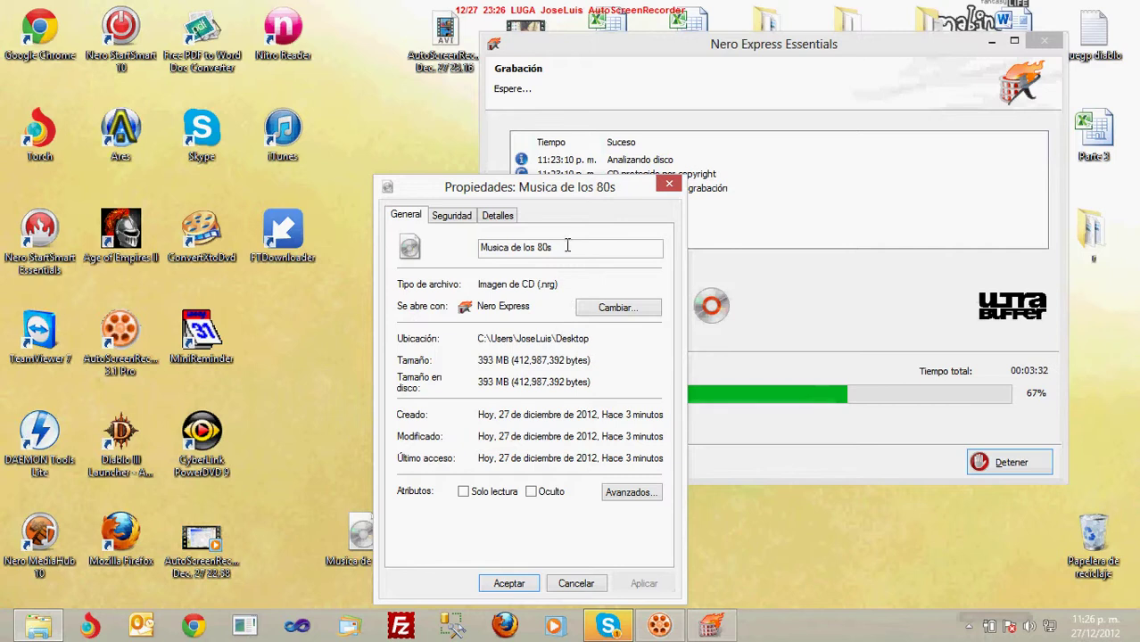
left_click(669, 187)
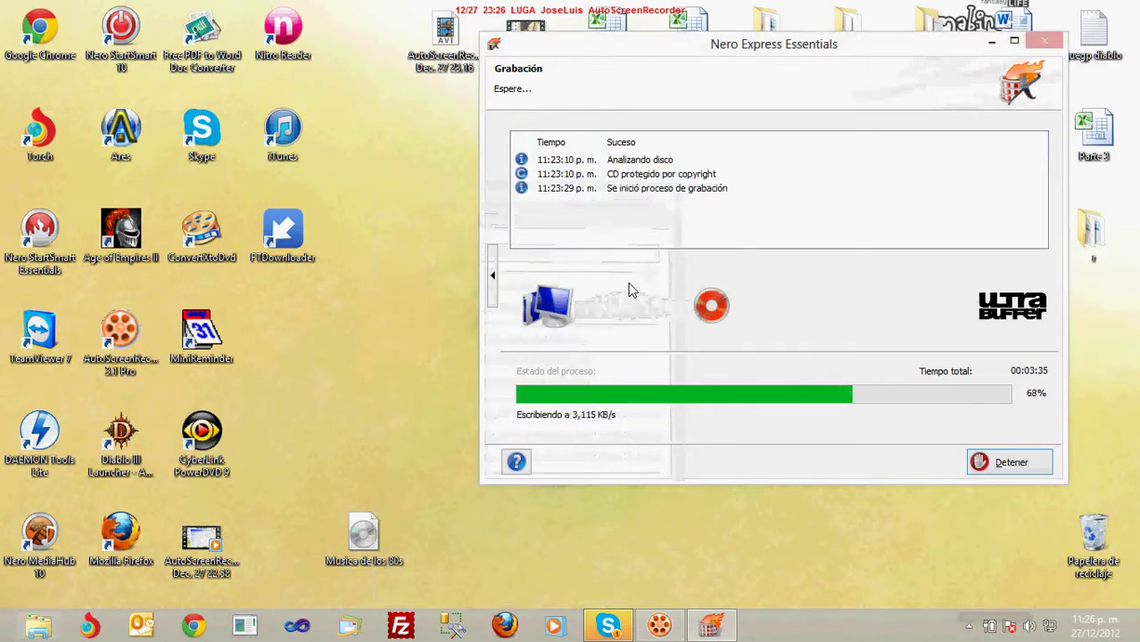